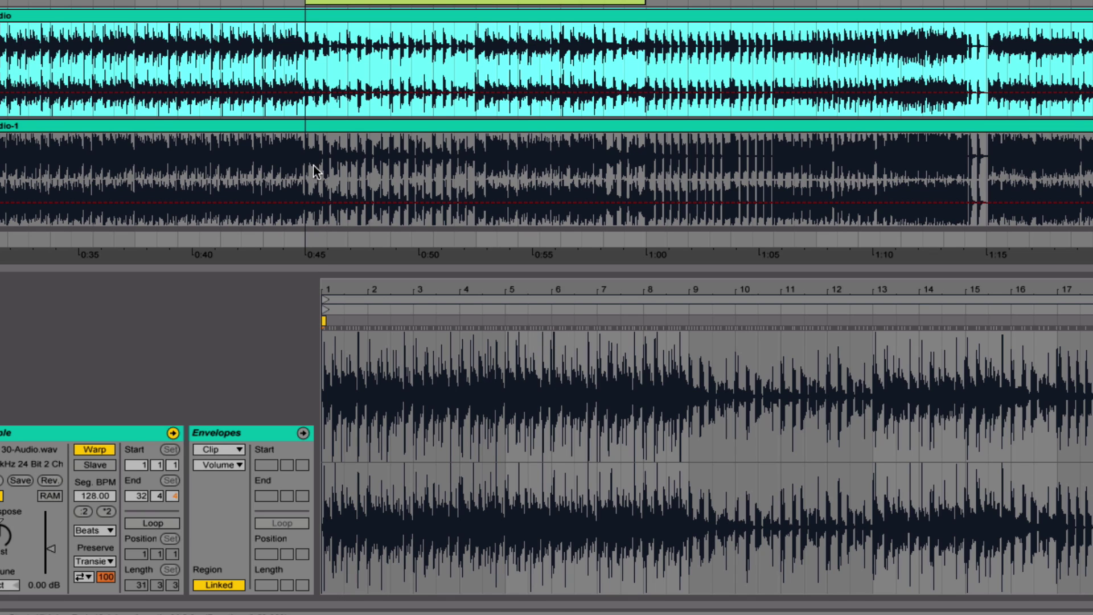
Compare the 31-Audio-1 and 30-Audio waveforms zoomed out in Clip View, ending on 31-Audio-1.
click(196, 127)
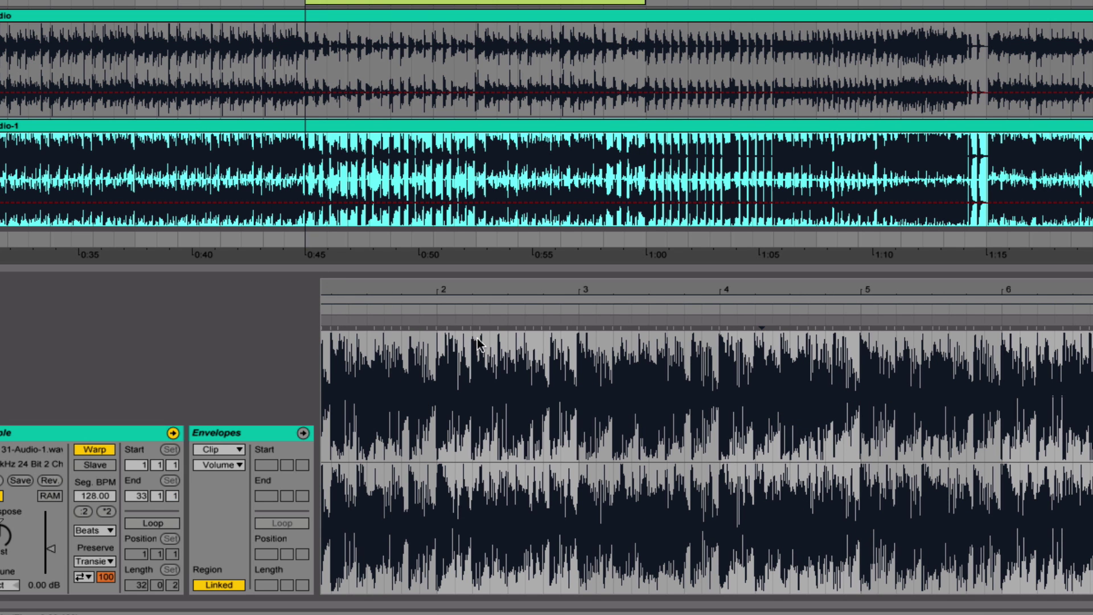
drag(504, 300, 496, 239)
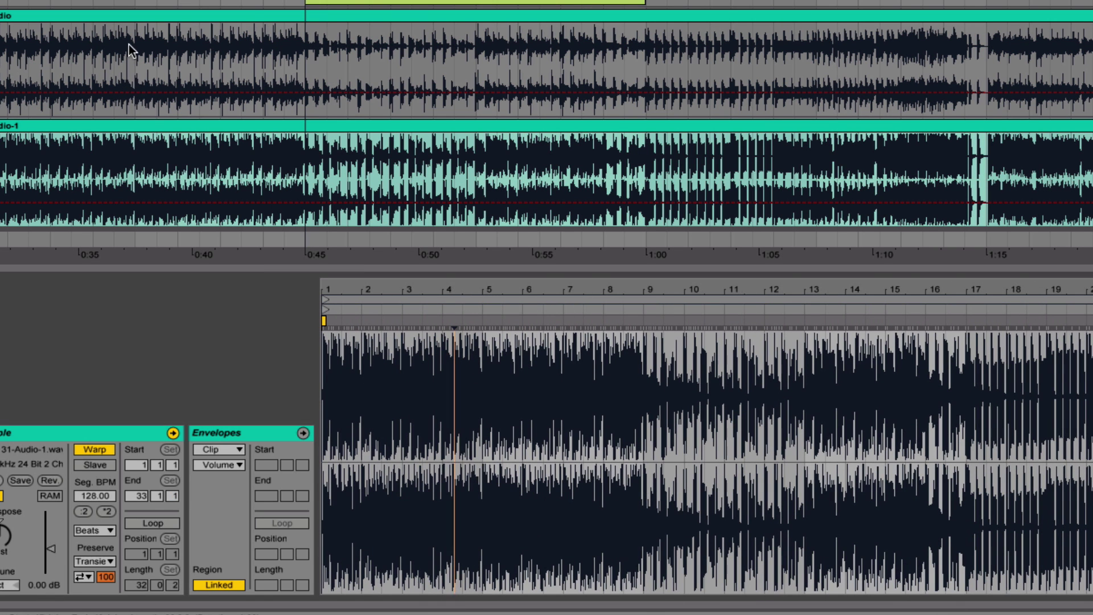
click(122, 28)
click(360, 326)
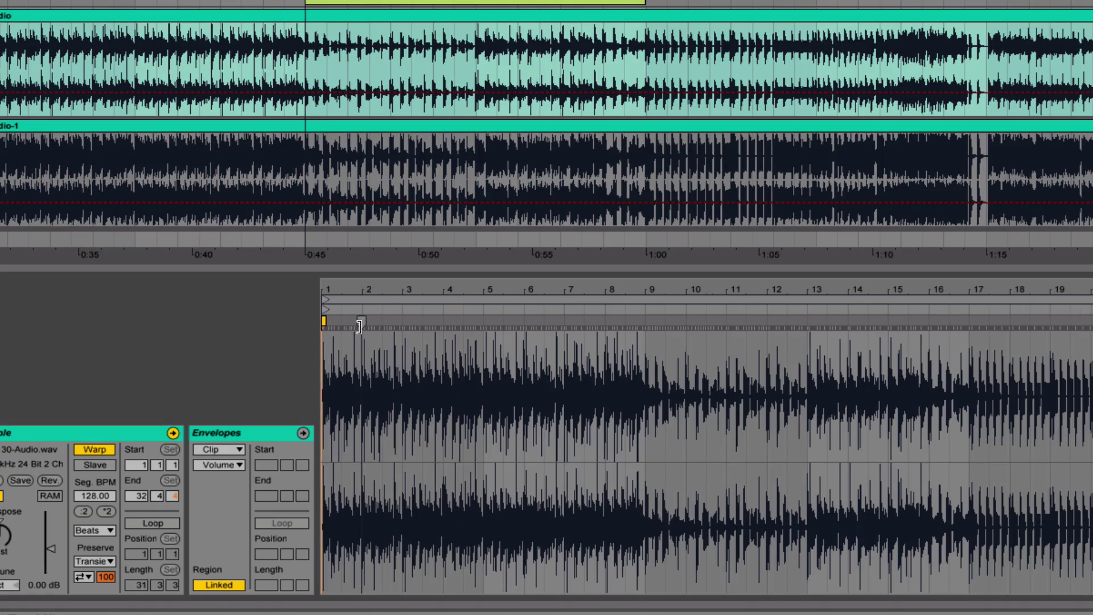
click(176, 120)
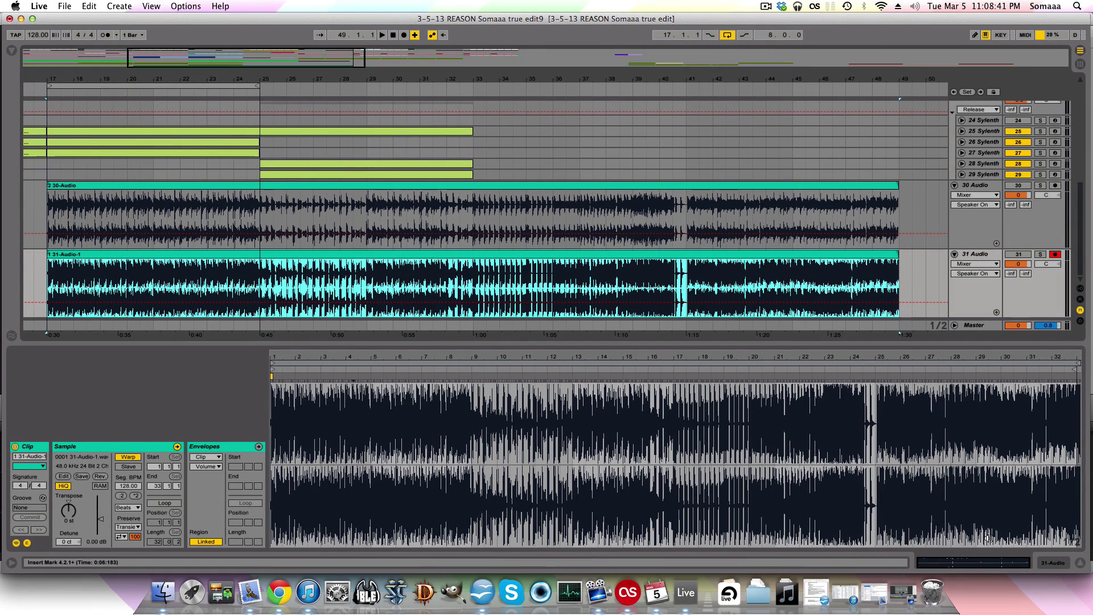
Switch the detail area to Device View and focus the Master track's device chain.
click(1052, 563)
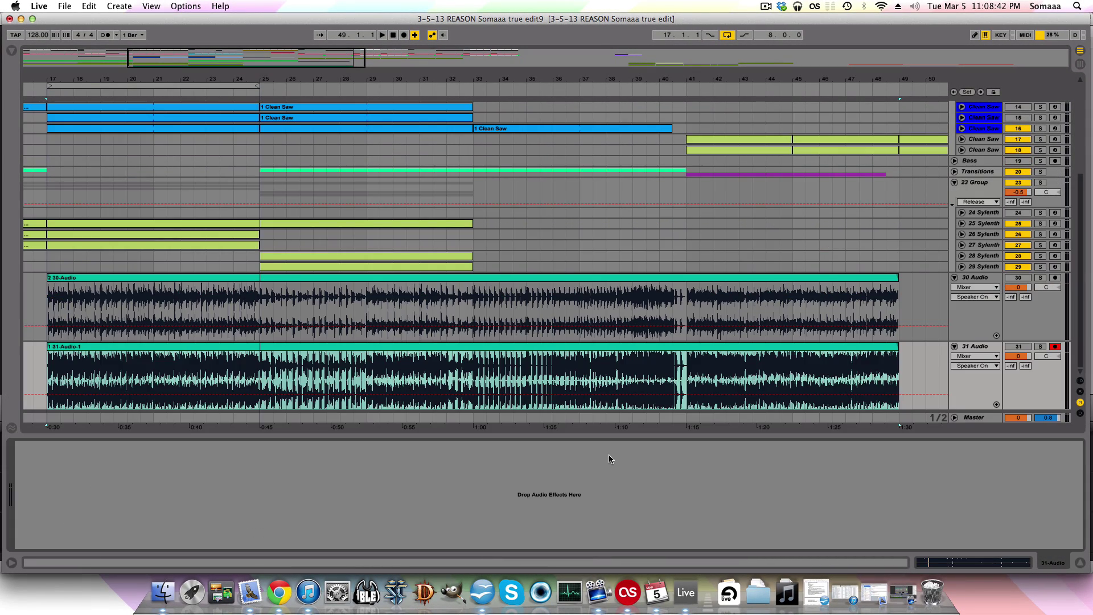
key(Down)
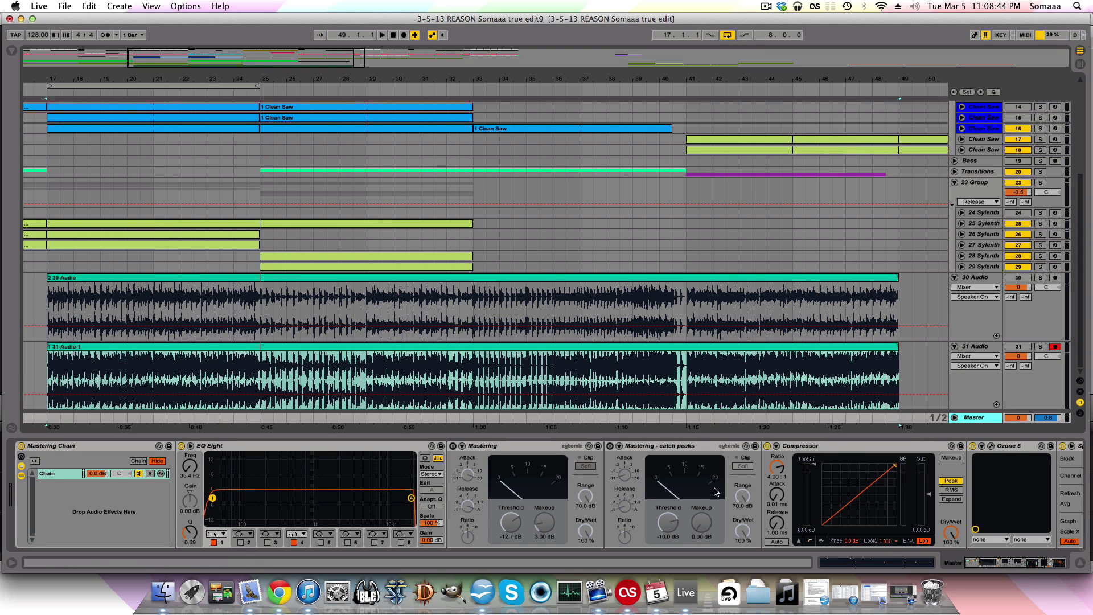
click(826, 475)
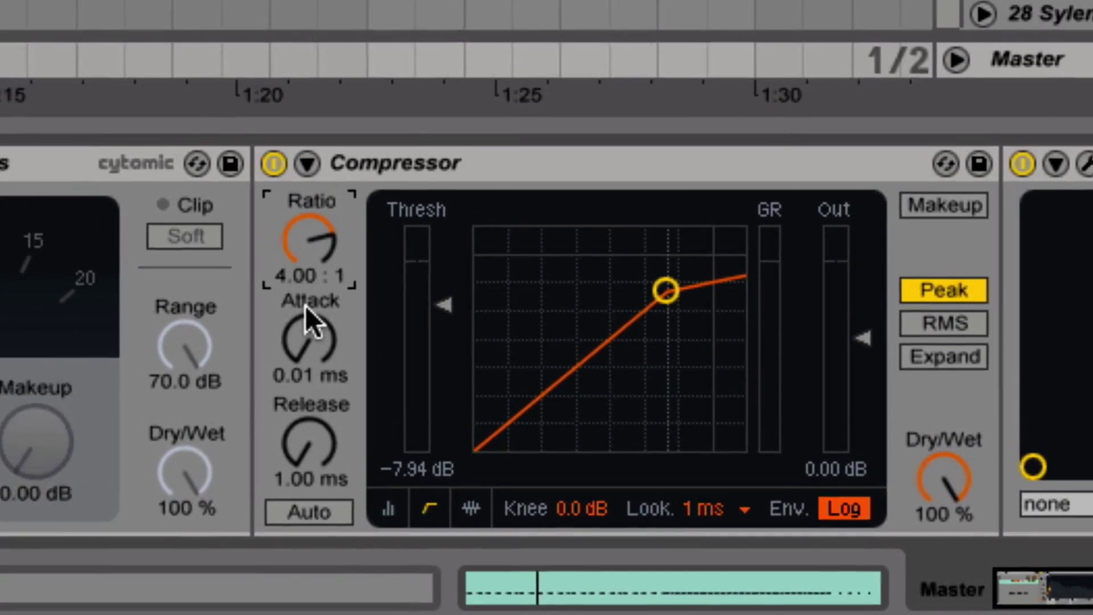
Walk through Attack, Release, Threshold and Knee, enable Makeup, and push Threshold to maximum.
click(310, 333)
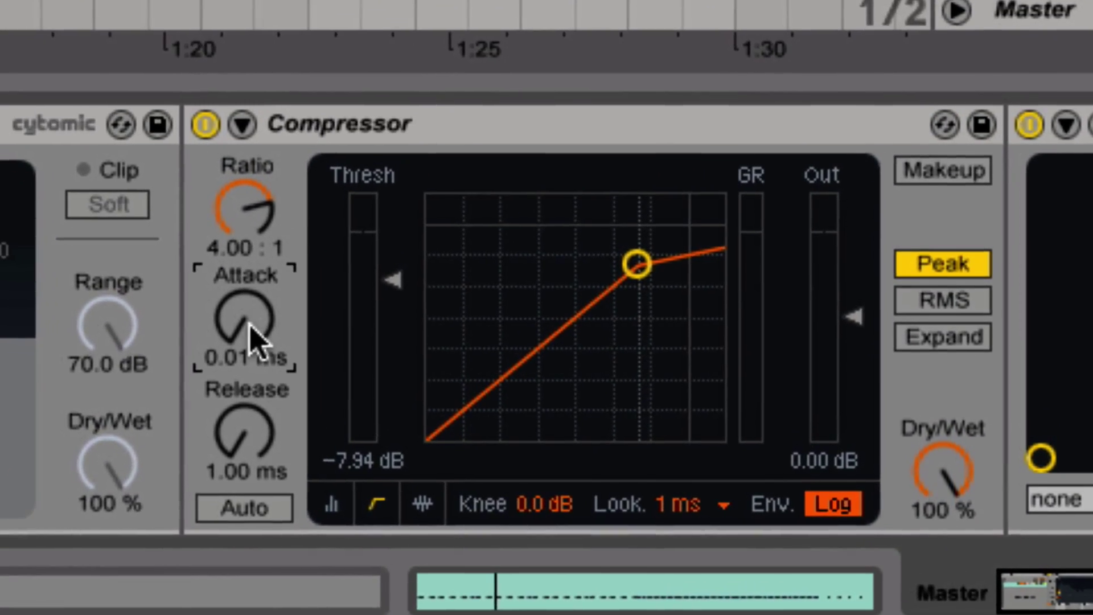
click(316, 433)
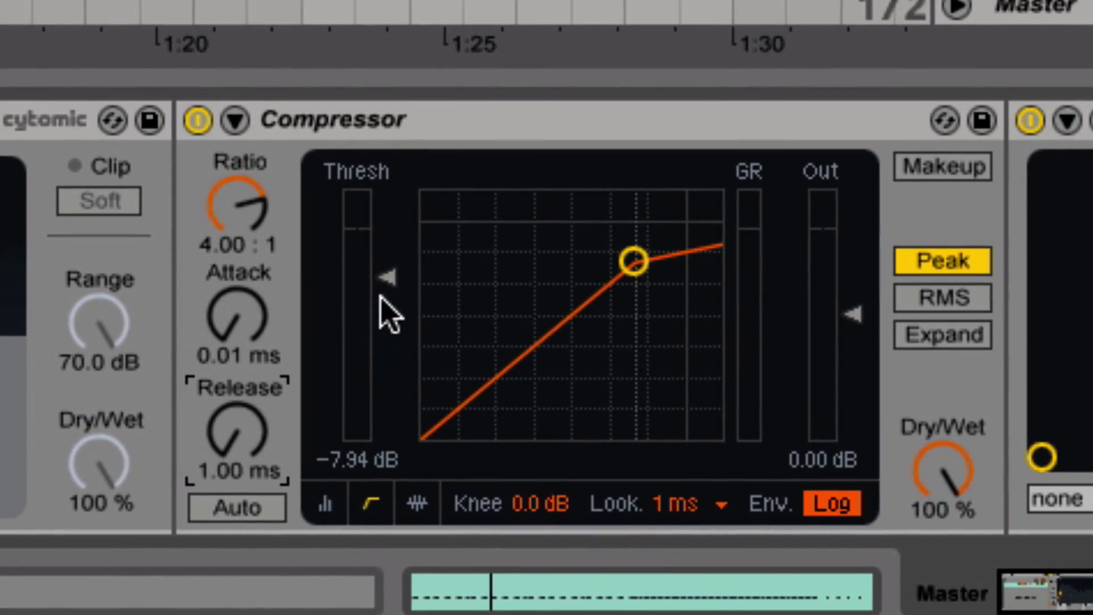
click(387, 278)
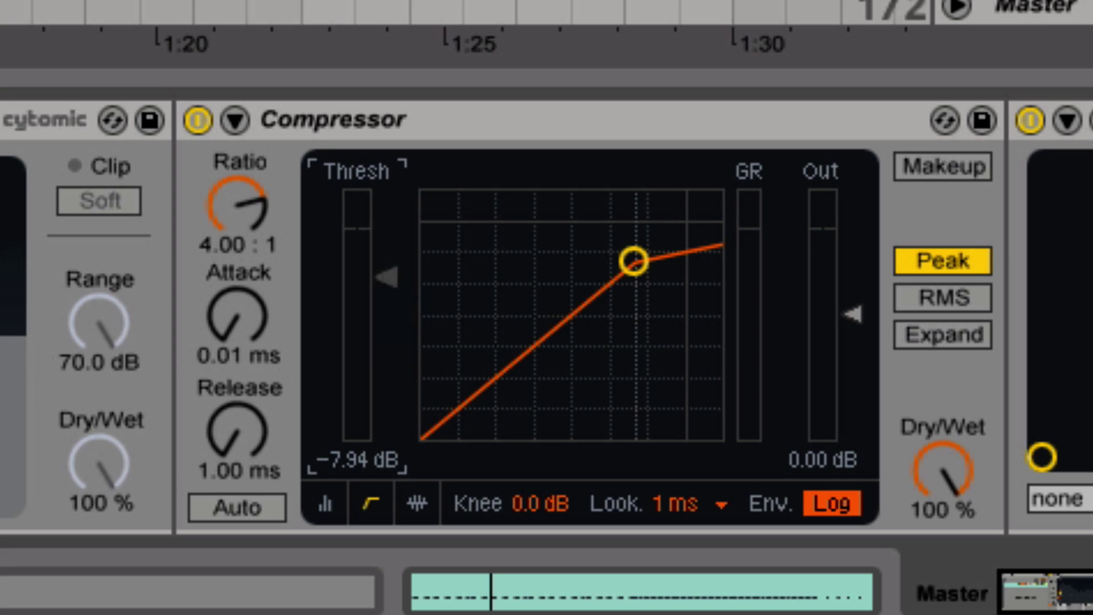
click(526, 497)
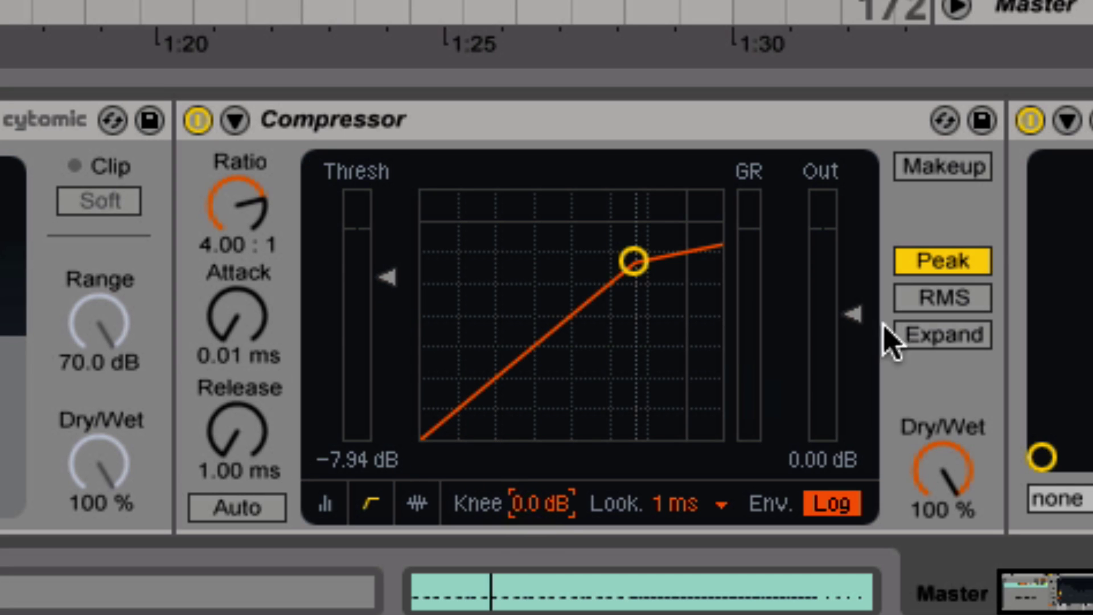
click(931, 171)
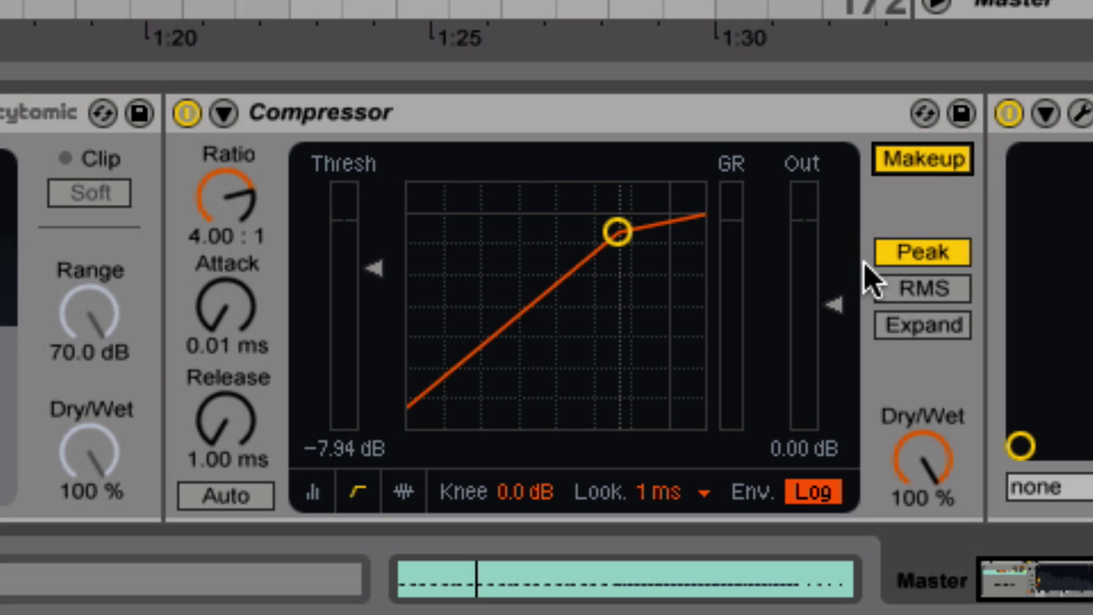
mouse_move(834, 304)
mouse_down()
mouse_move(834, 266)
mouse_move(833, 286)
mouse_up()
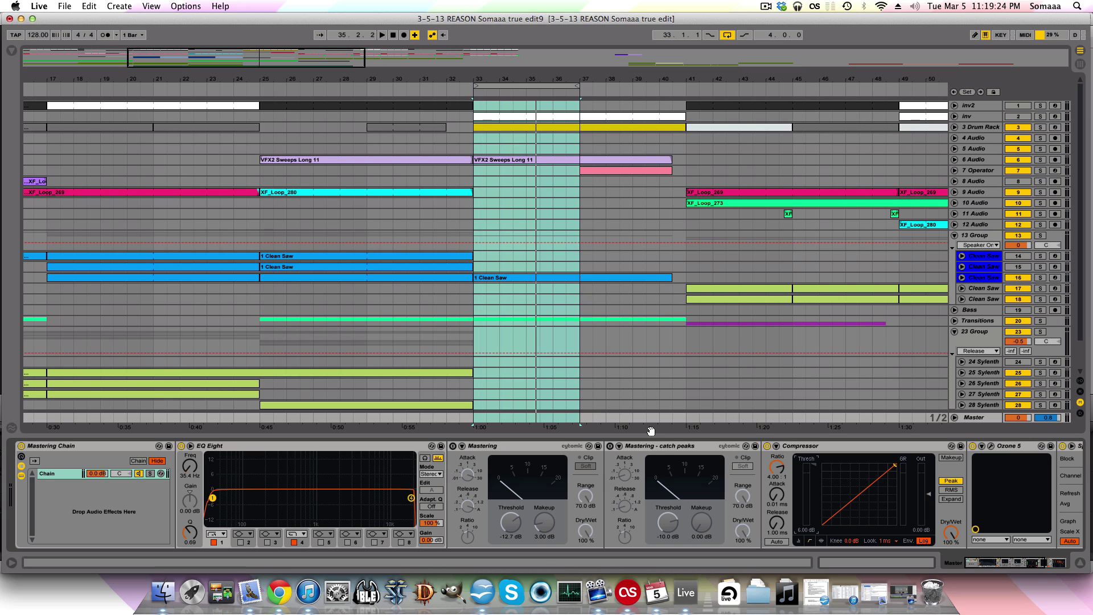
Start playback from bar 33 and drag the Compressor threshold down to -9.78 dB.
key(space)
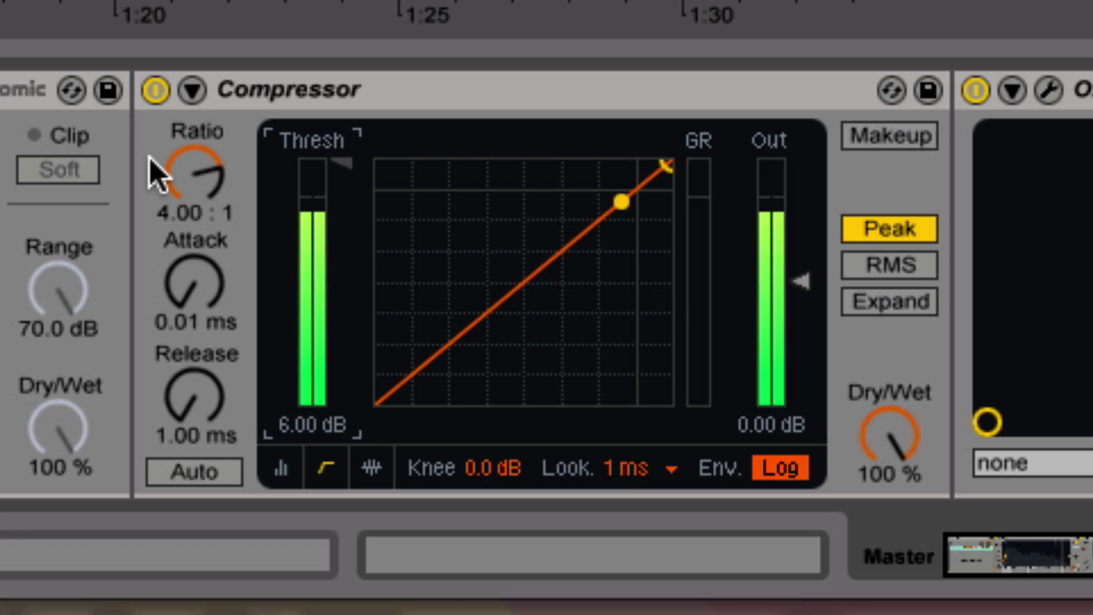
drag(342, 163, 341, 256)
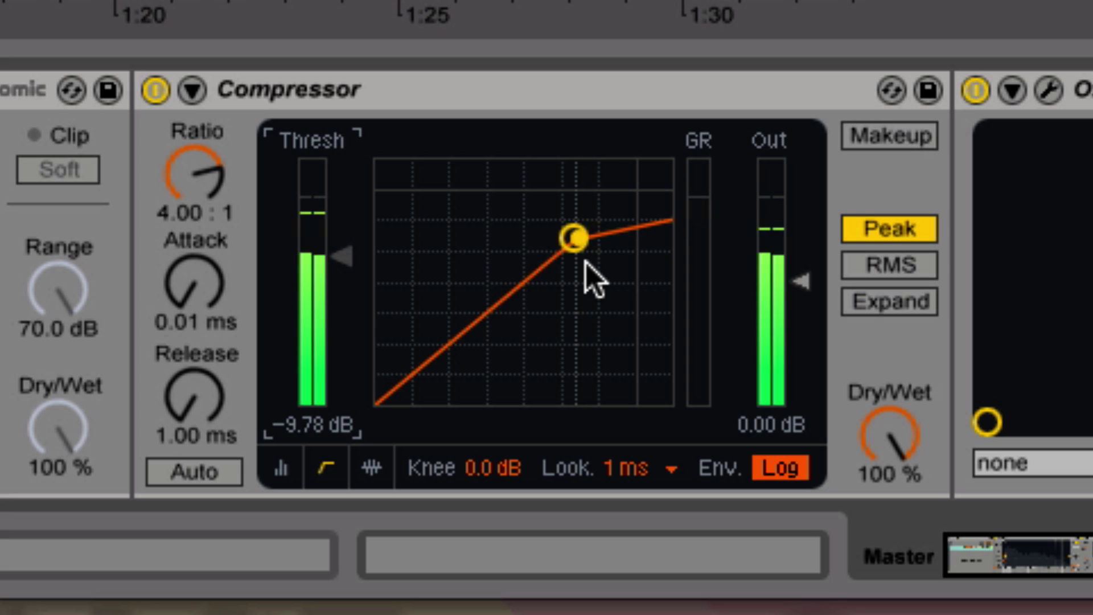
click(373, 468)
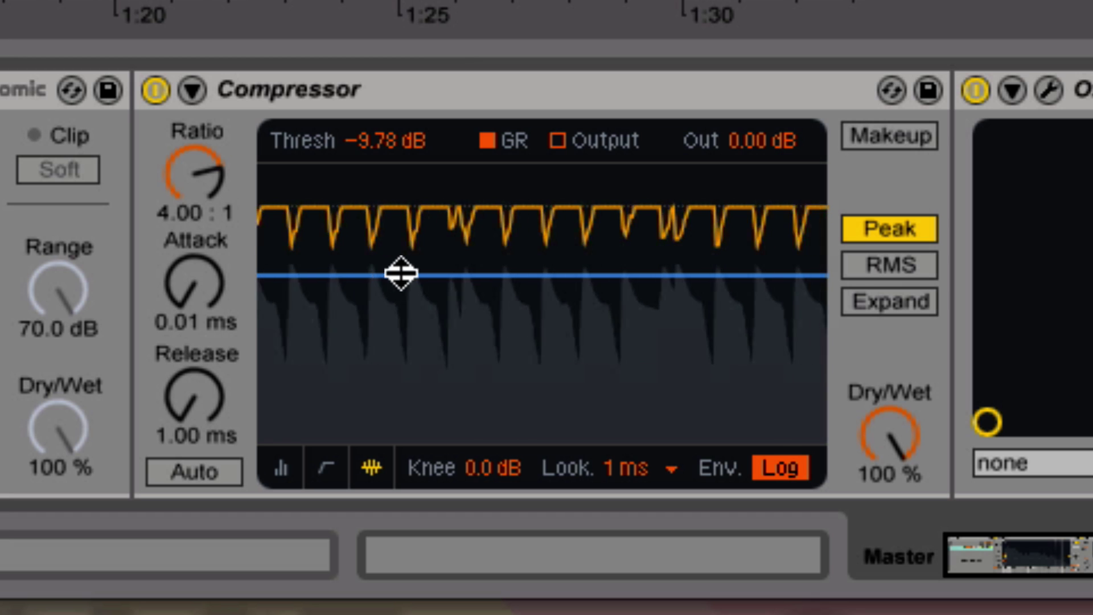
mouse_move(401, 275)
mouse_down()
mouse_move(401, 165)
mouse_move(400, 373)
mouse_move(401, 272)
mouse_up()
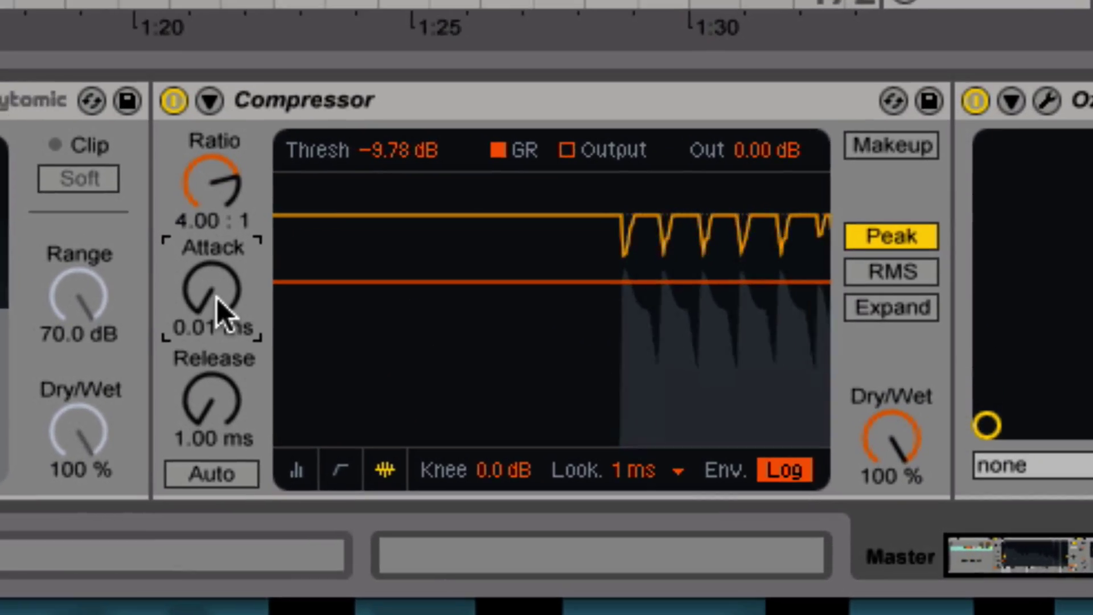
Lengthen the Compressor attack to 0.20 ms, then to about 0.88 ms.
drag(326, 348, 326, 316)
mouse_move(194, 282)
mouse_down()
mouse_move(194, 225)
mouse_move(196, 287)
mouse_up()
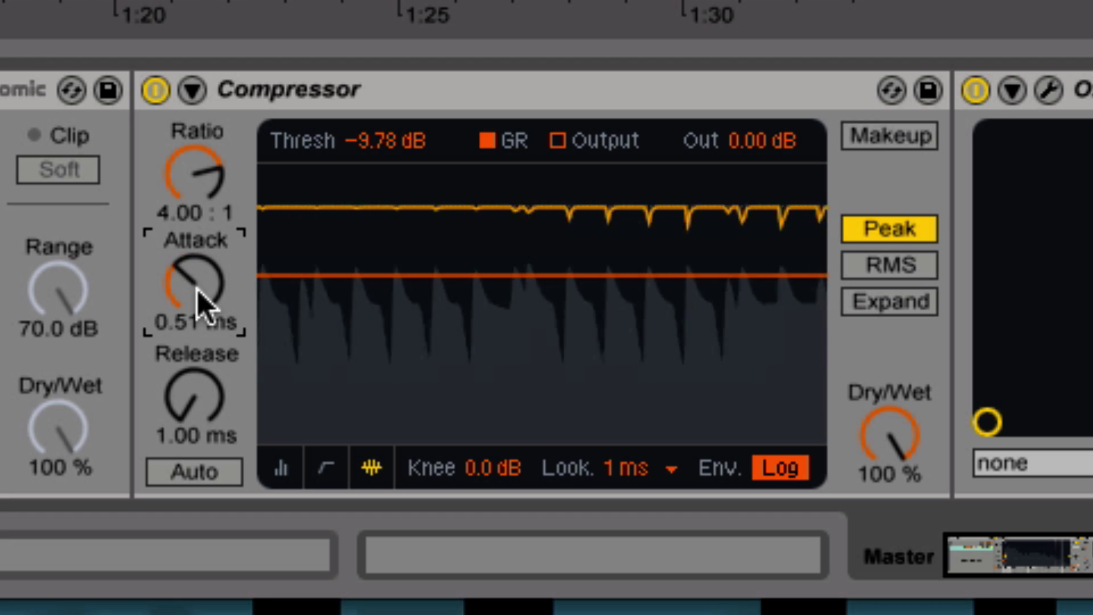
scroll(197, 288, down, 5)
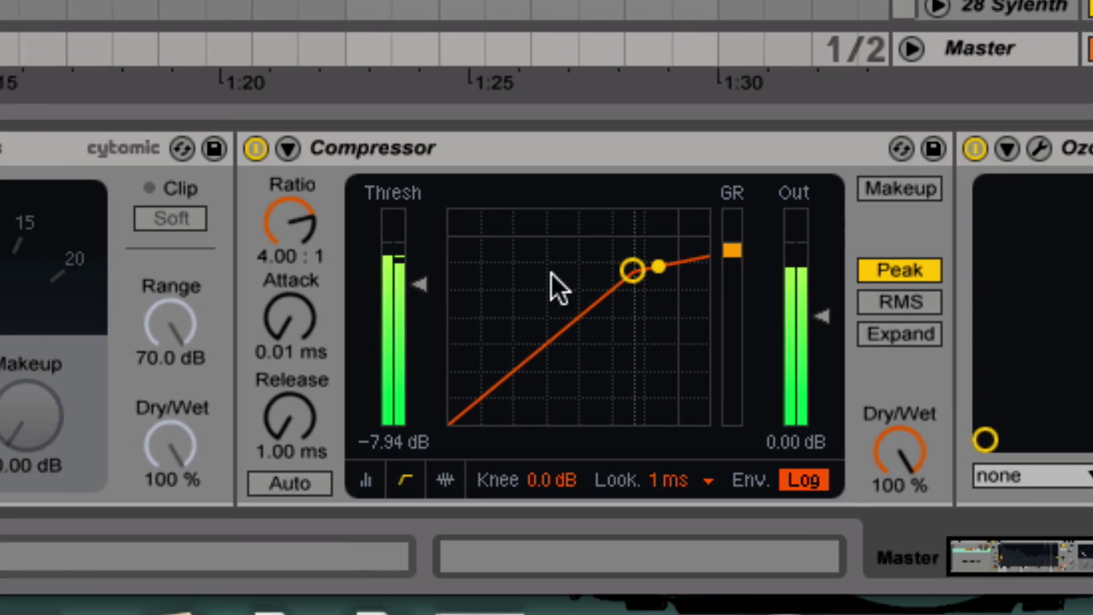
Sweep Ratio to inf:1 and back, drop Threshold to -17.1 dB, then raise Ratio again.
drag(290, 212, 290, 168)
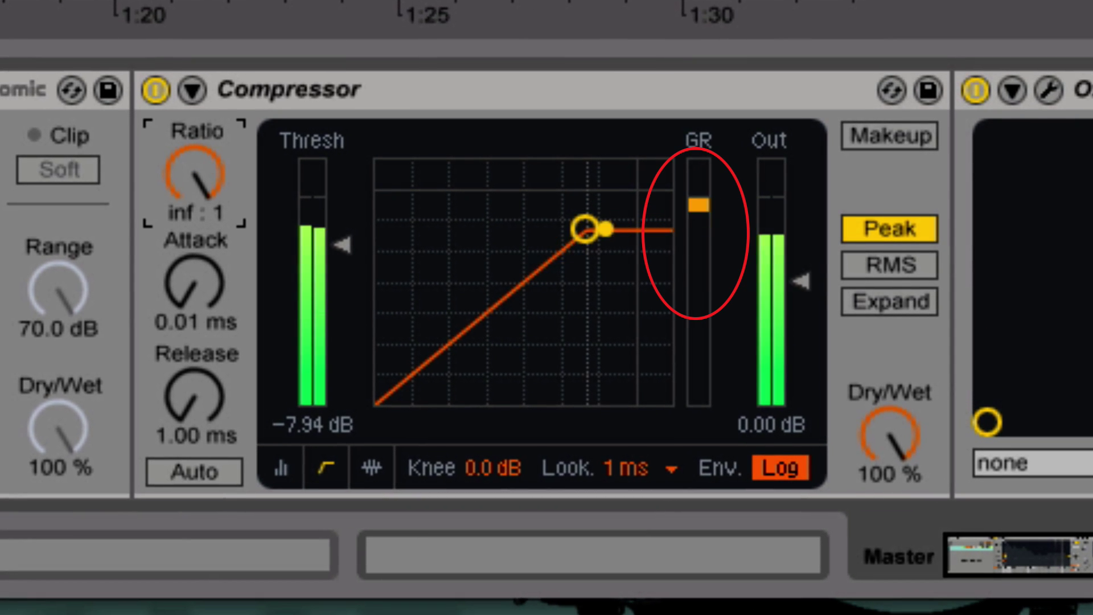
drag(194, 174, 194, 252)
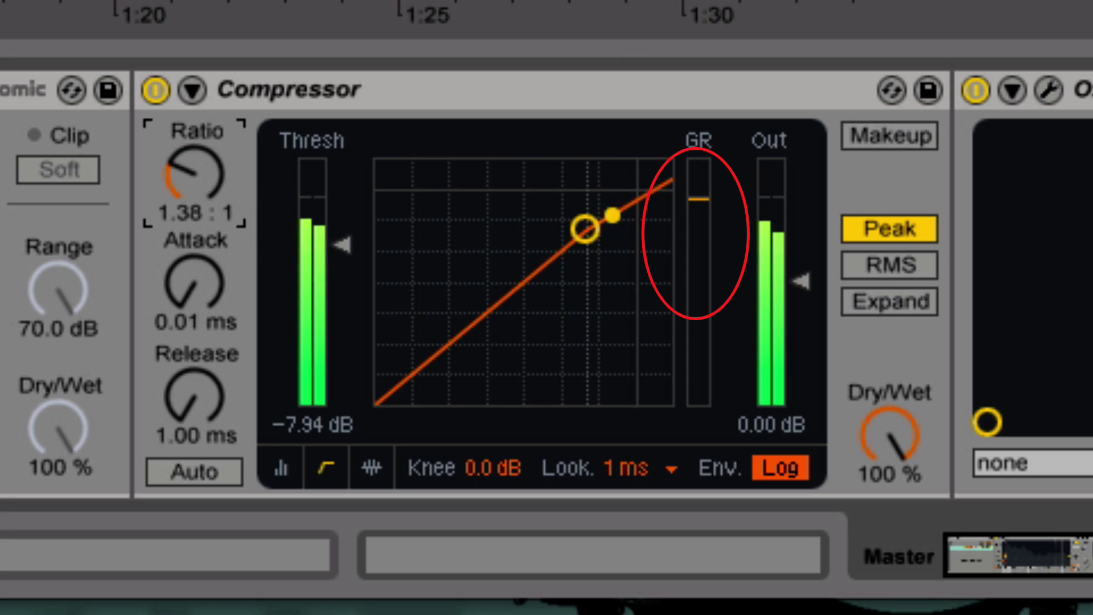
drag(342, 245, 341, 302)
drag(236, 202, 190, 191)
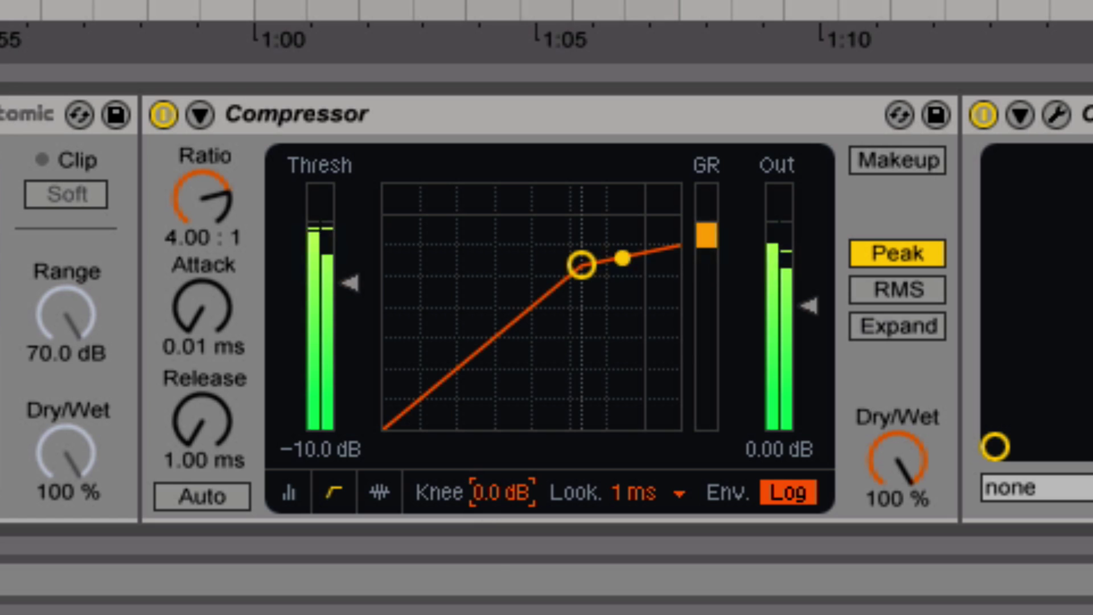
Round off the knee, drop Threshold to -14.2 dB, and widen the knee to about 10 dB.
drag(501, 492, 502, 480)
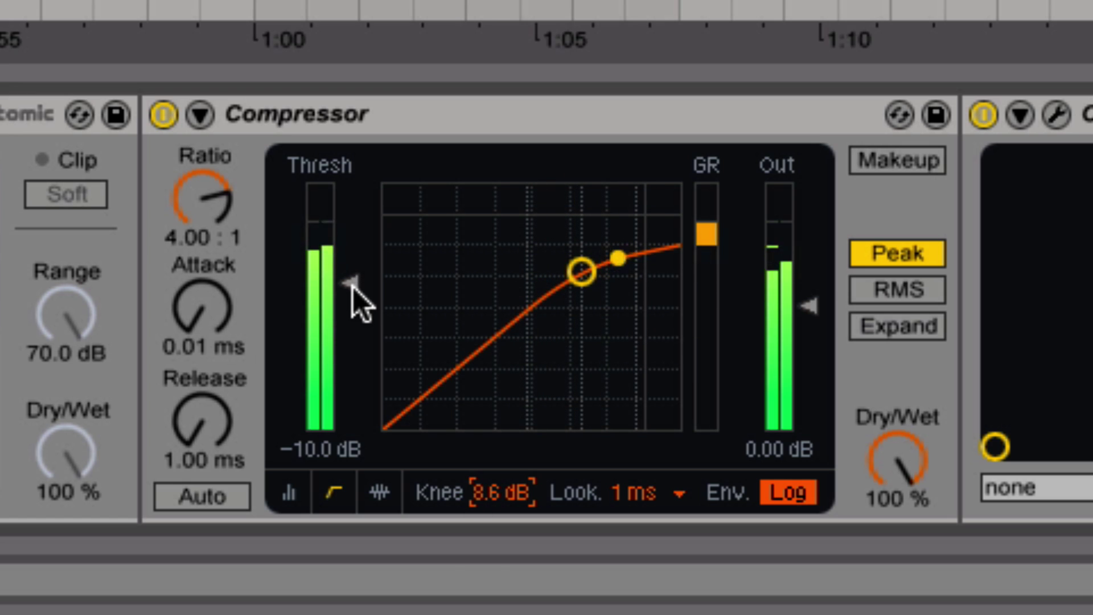
drag(353, 288, 353, 316)
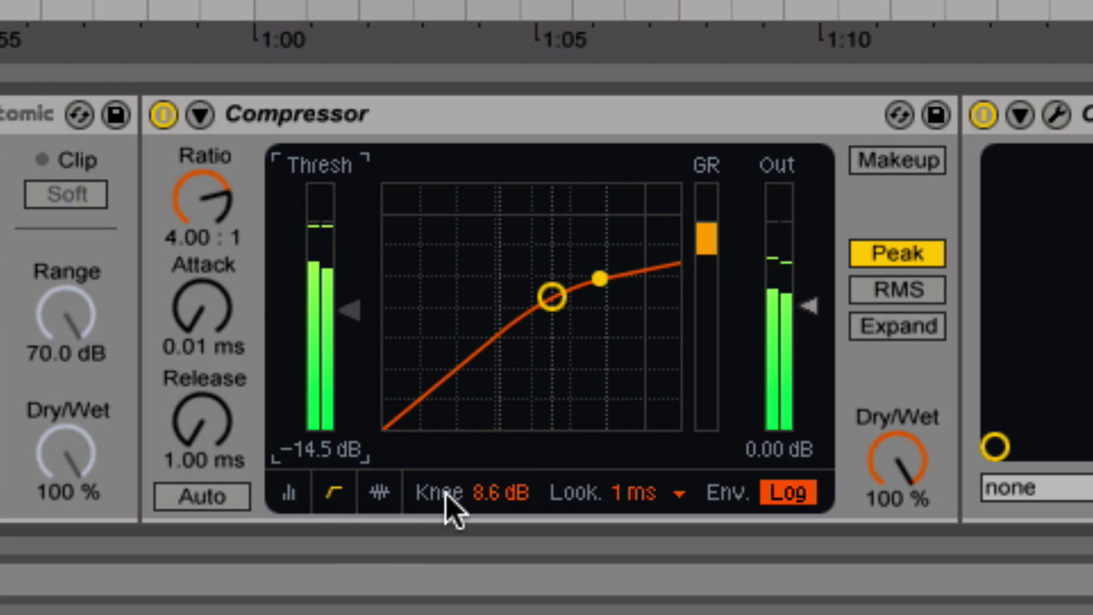
drag(484, 488, 484, 481)
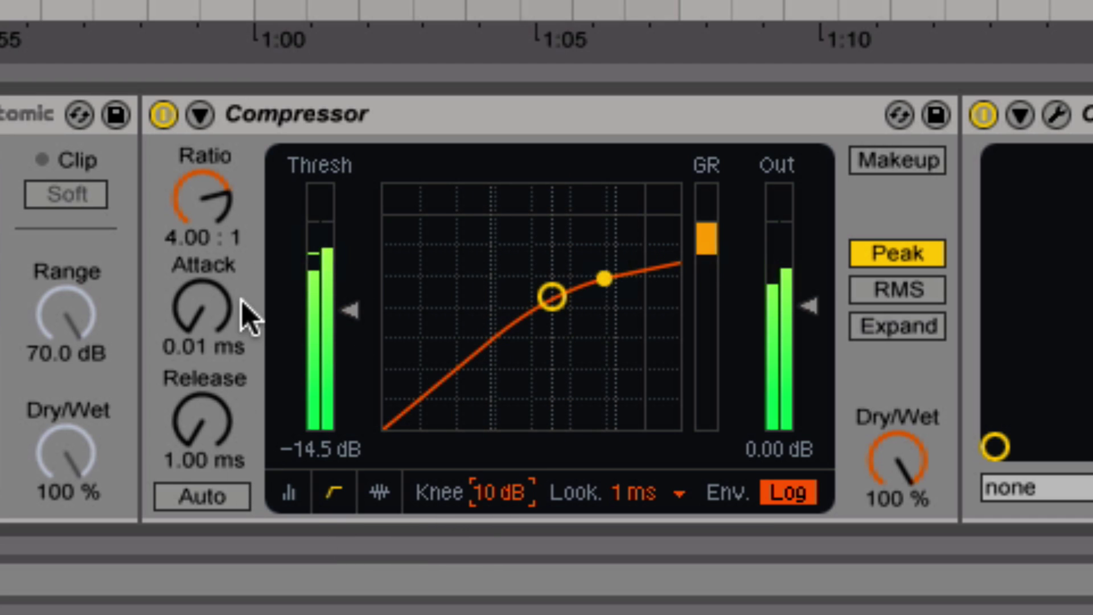
Set Ratio to inf:1, raise Threshold to -5.74 dB, and make the knee a hard 0.0 dB.
drag(202, 199, 202, 171)
mouse_move(520, 488)
mouse_down()
mouse_move(520, 506)
mouse_move(520, 473)
mouse_up()
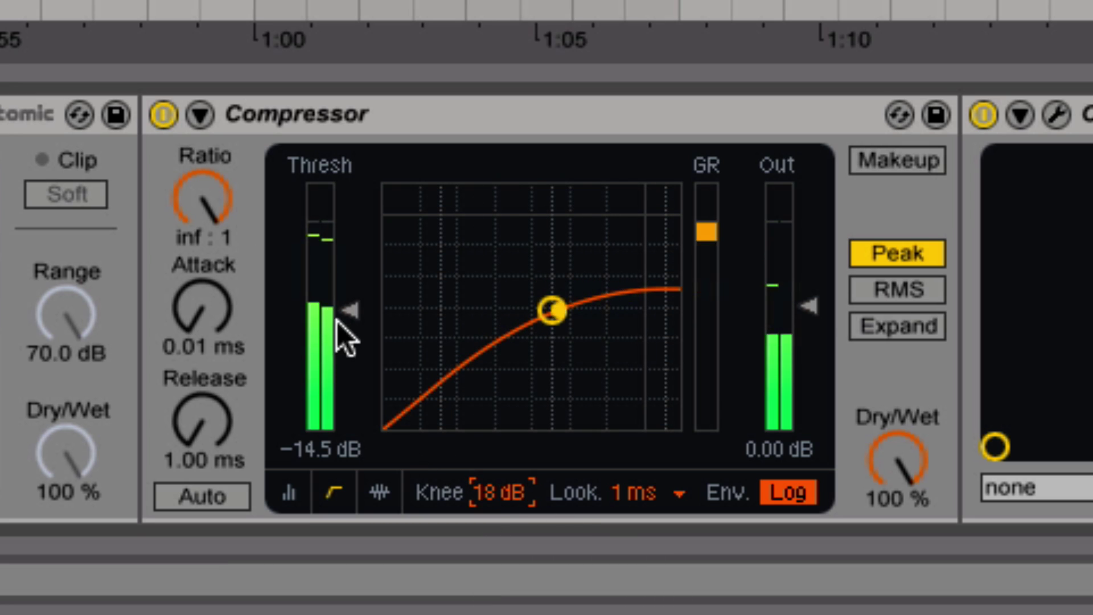
drag(337, 321, 410, 325)
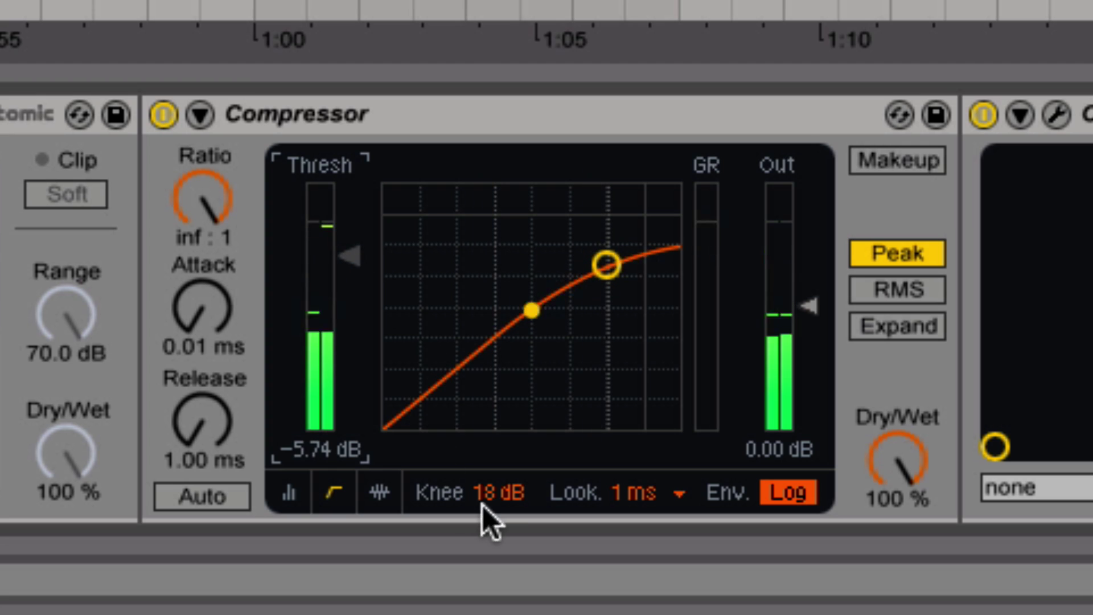
drag(482, 504, 482, 538)
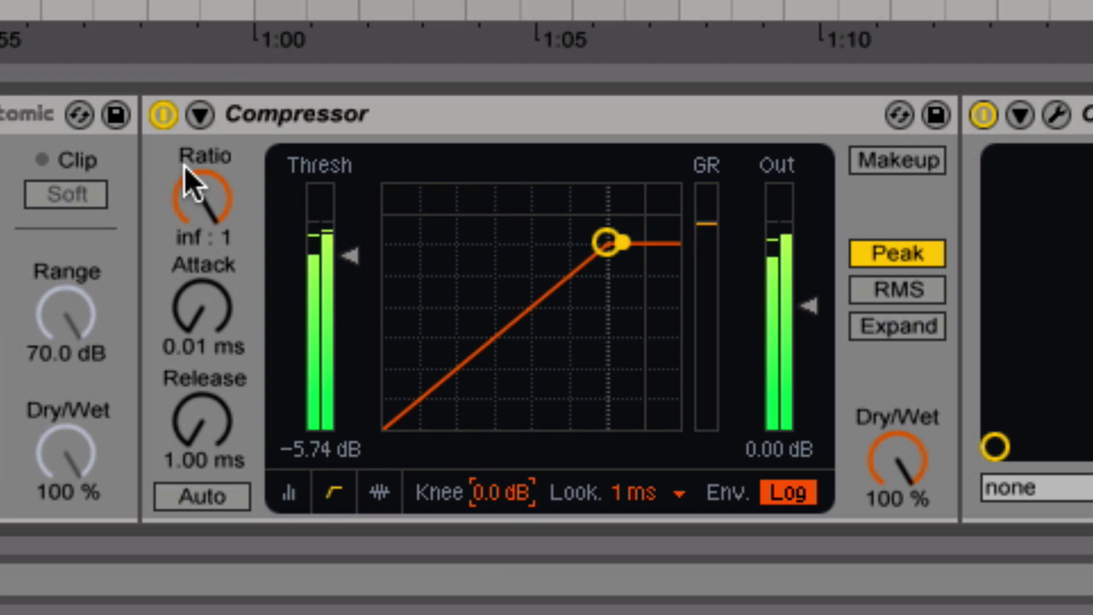
Enter a 6:1 ratio, try an 18 dB knee, and switch the display to gain-reduction activity.
click(204, 208)
text(6)
key(Return)
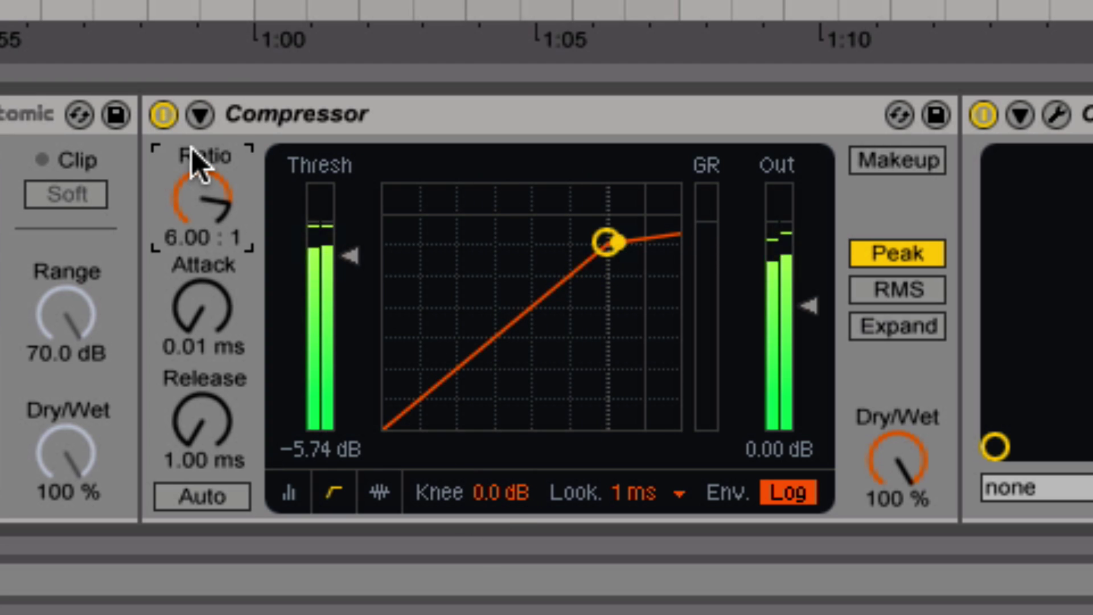
mouse_move(499, 496)
mouse_down()
mouse_move(499, 461)
mouse_move(487, 507)
mouse_up()
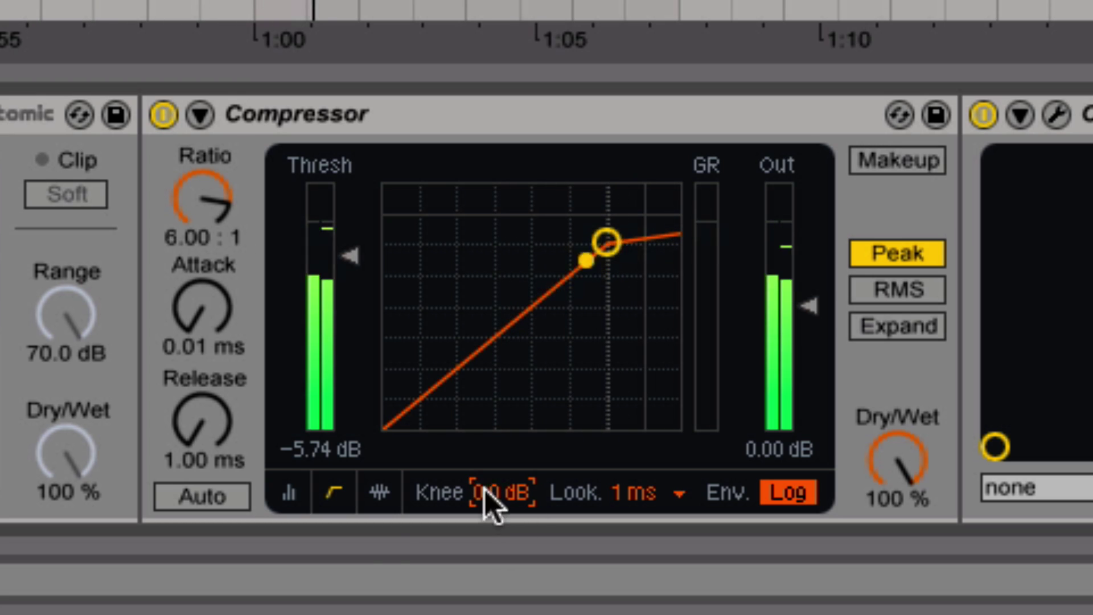
click(373, 493)
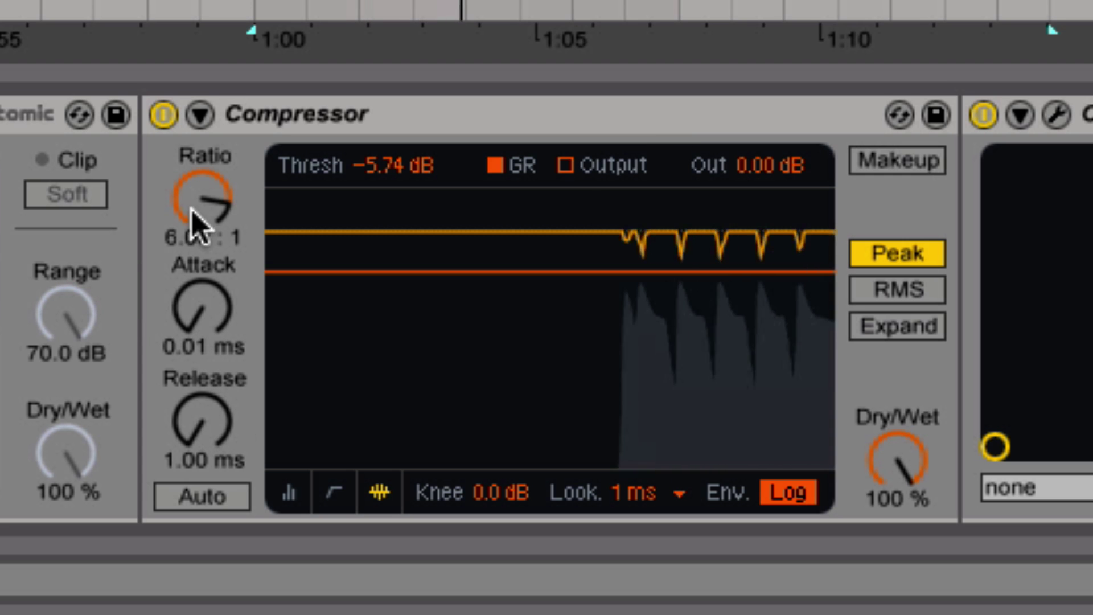
drag(484, 494, 484, 450)
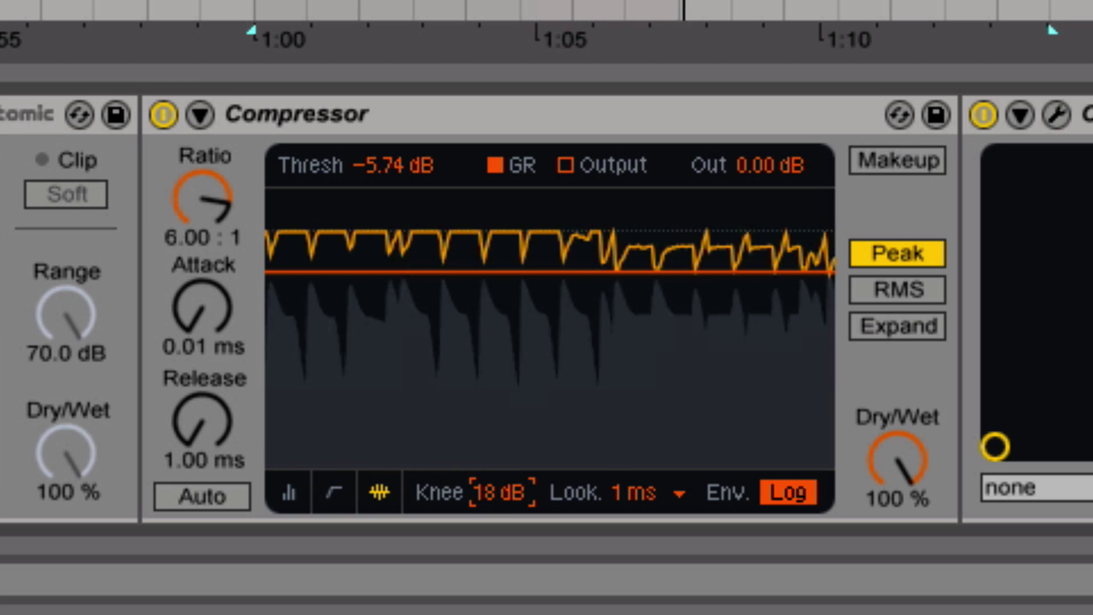
drag(484, 494, 467, 456)
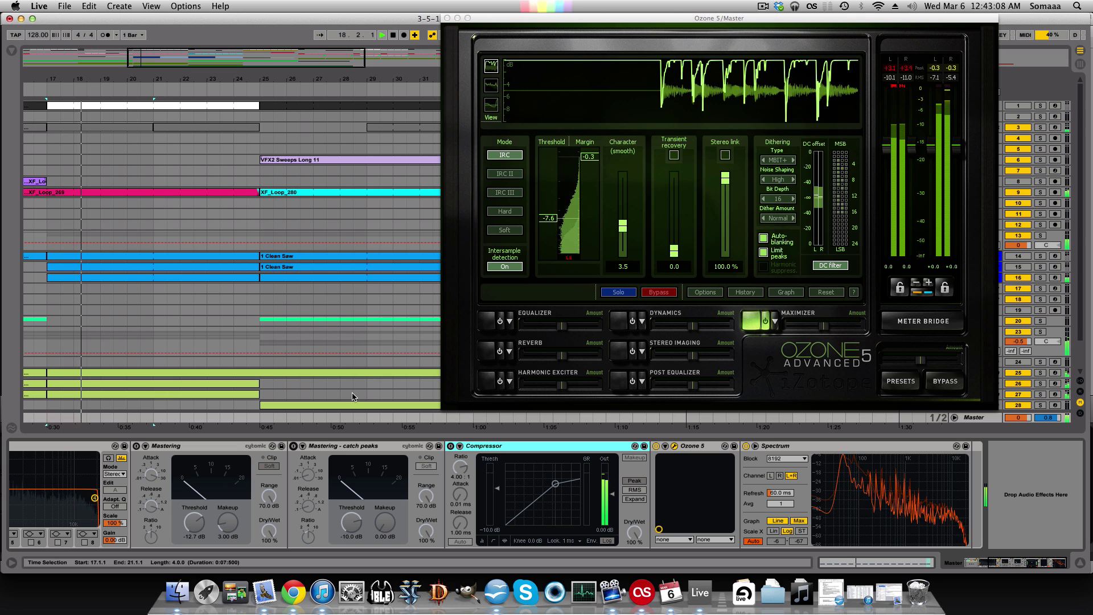
Activate the 'catch peaks' and first Mastering devices, replay from bar 17, then close Ozone 5.
click(294, 447)
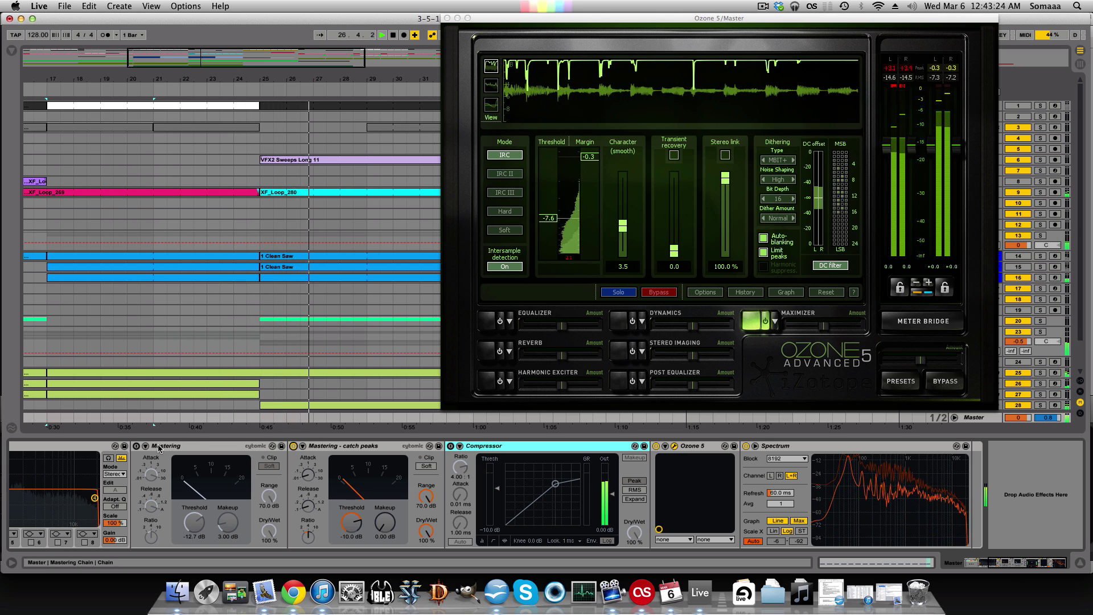
click(136, 446)
click(230, 394)
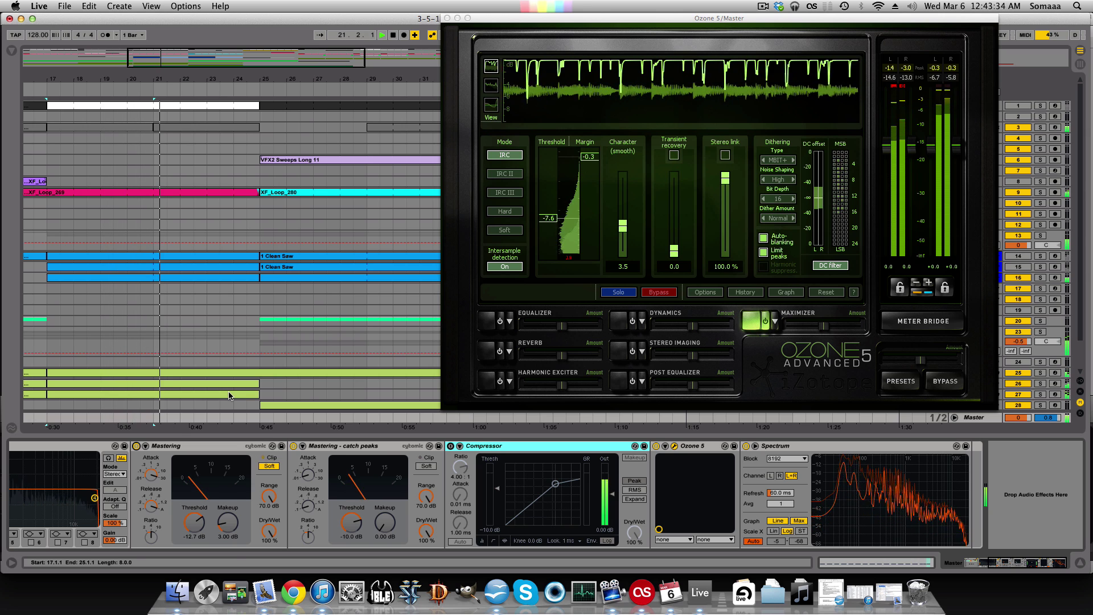
click(448, 19)
Return to Arrangement view and unfold the 30 Audio and 31 Audio tracks.
key(Tab)
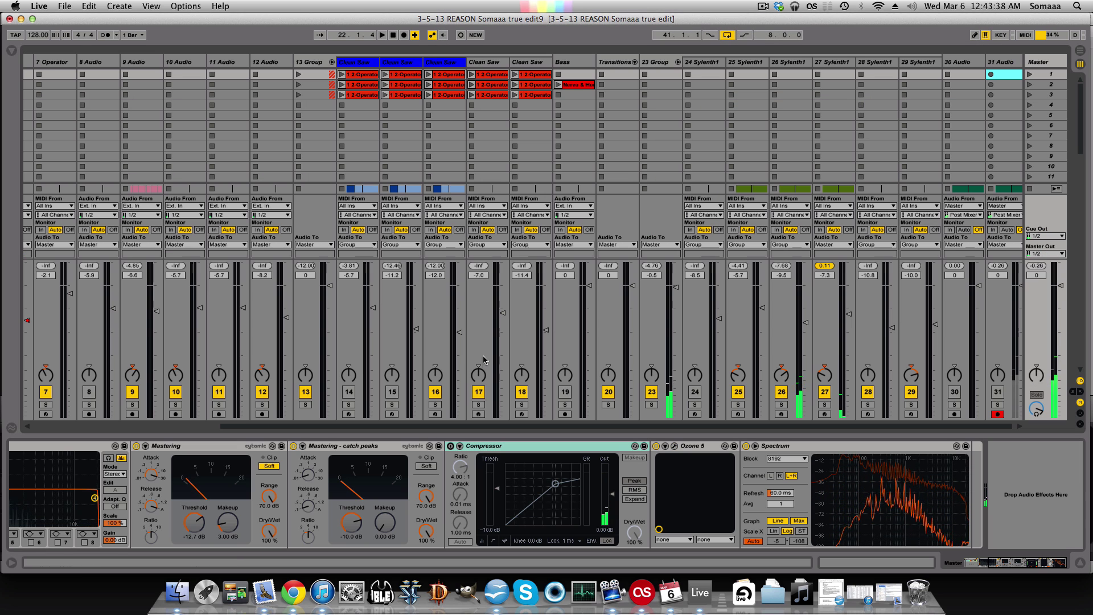
key(Tab)
scroll(627, 279, down, 2)
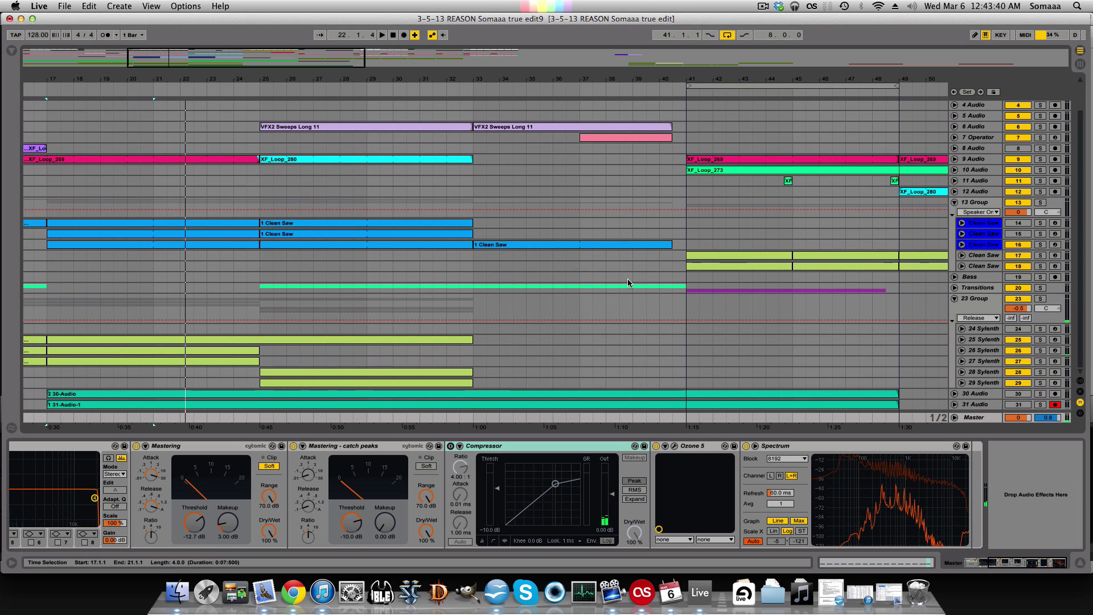
click(955, 395)
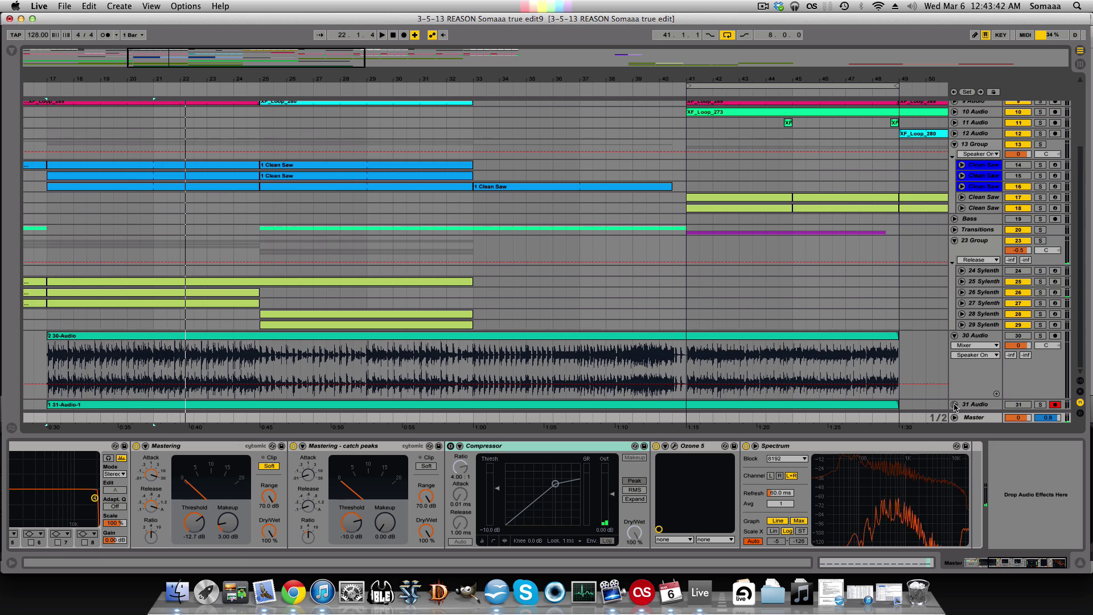
click(955, 404)
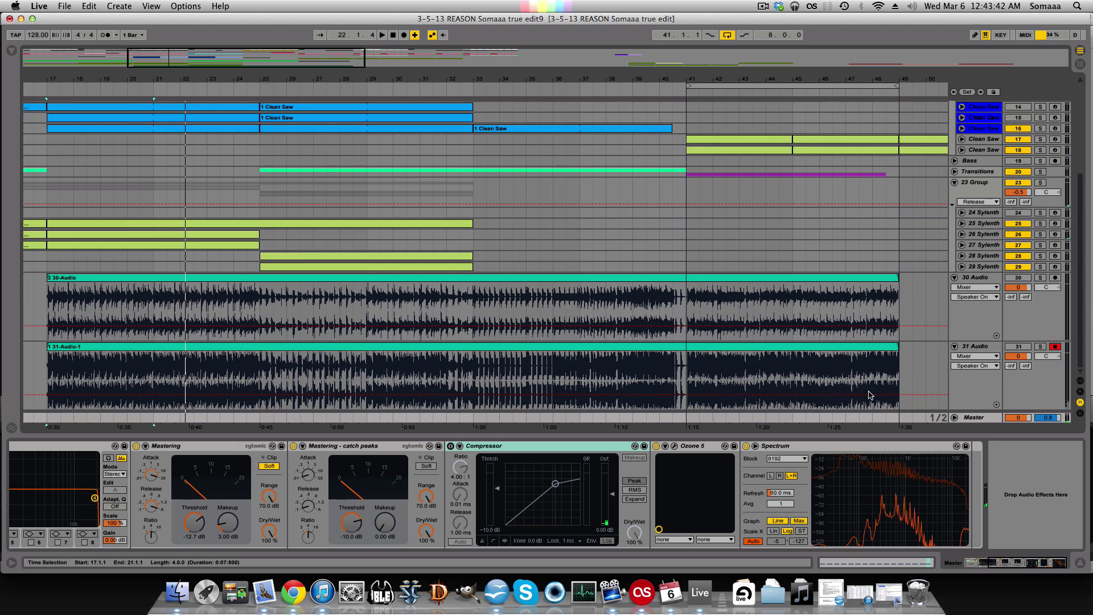
Select the 30-Audio, 31-Audio-1, then 30-Audio clips to compare their waveforms.
click(210, 280)
click(221, 350)
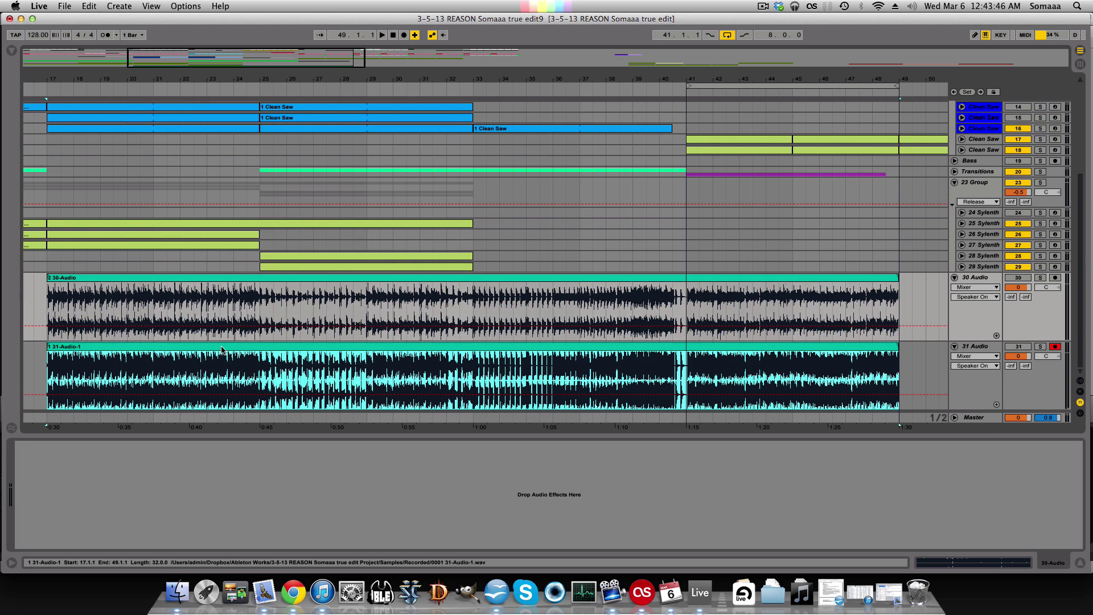
click(238, 340)
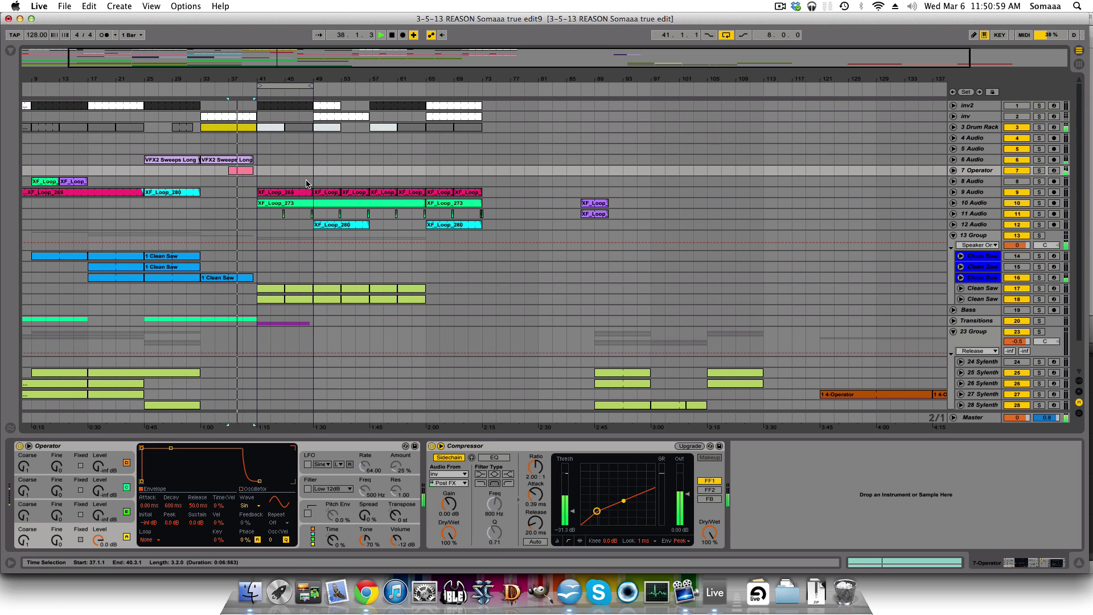
Show the Master track's device chain and stretch the loop to 32 bars, bar 41 to 73.
scroll(627, 341, down, 2)
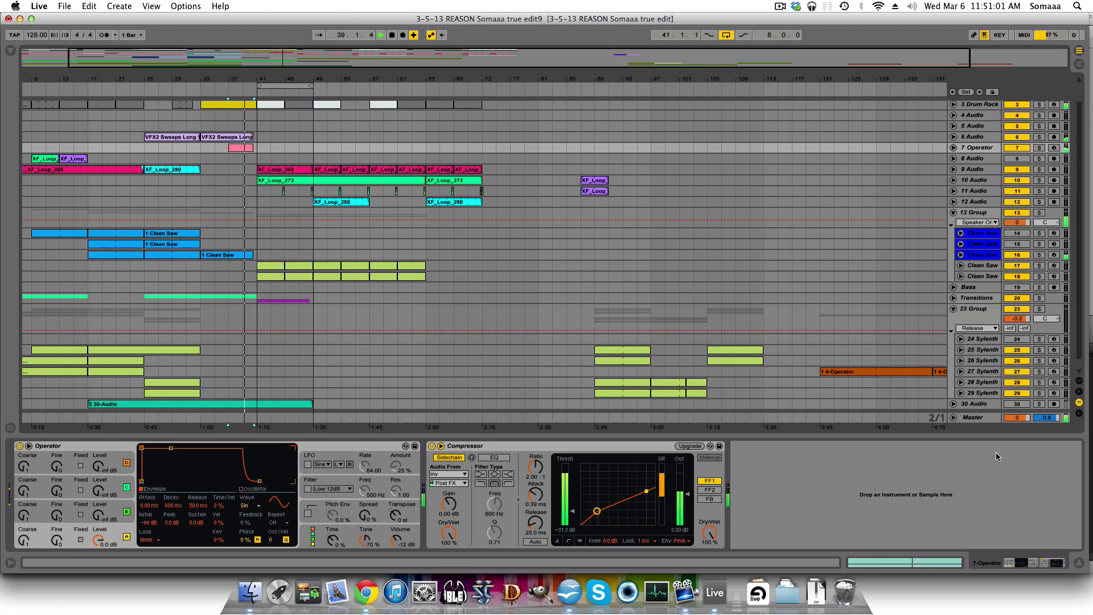
click(975, 418)
scroll(392, 334, down, 1)
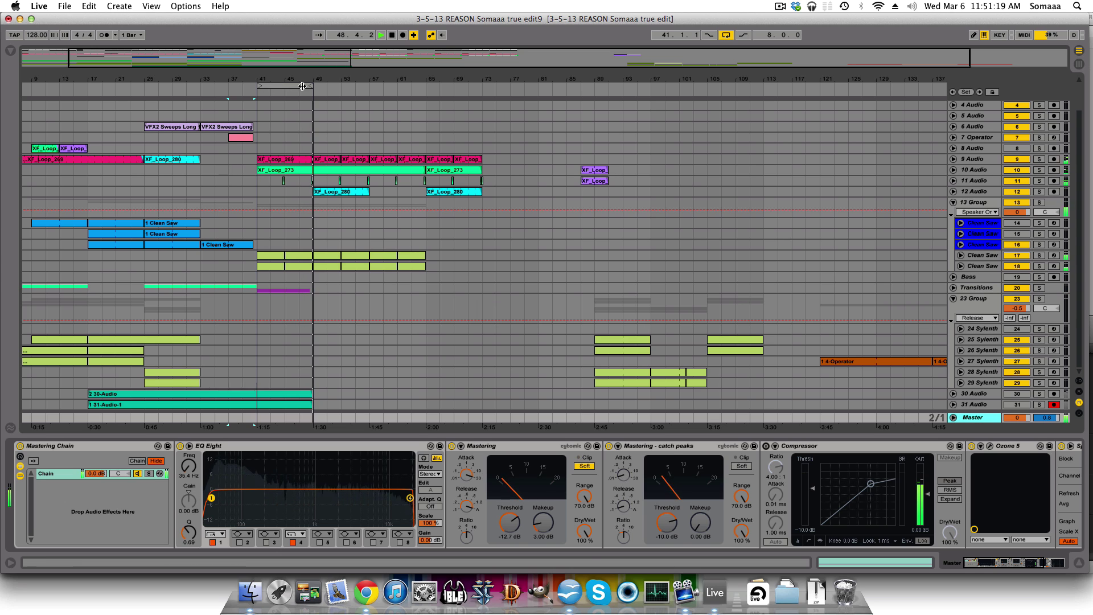
drag(302, 86, 482, 86)
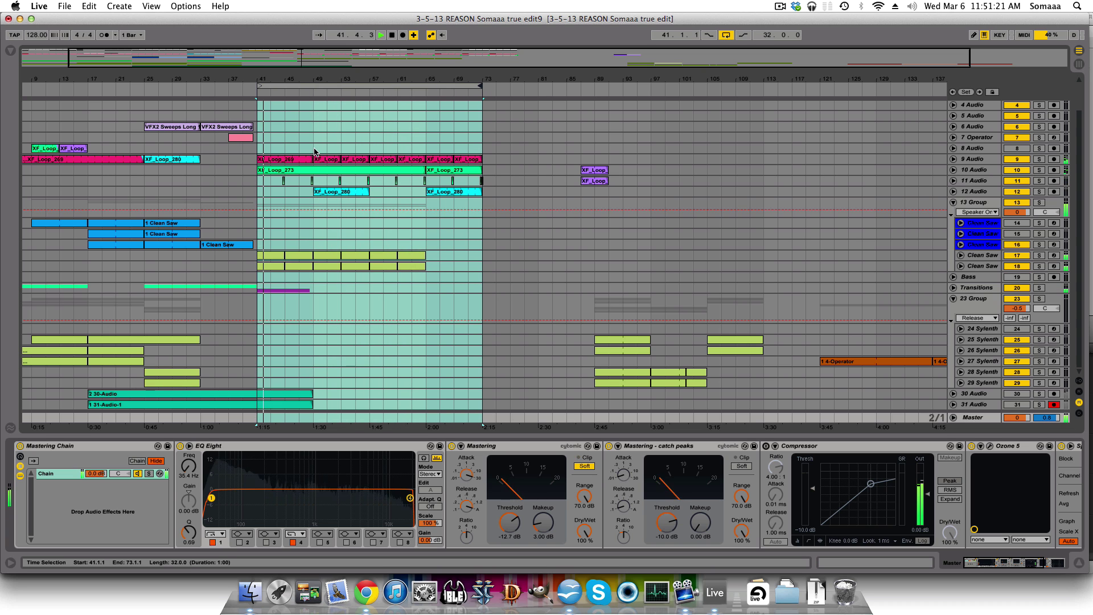
Bring up the 6 Audio track's inv2-sidechained Compressor feeding an EQ Eight.
click(341, 233)
scroll(342, 223, up, 3)
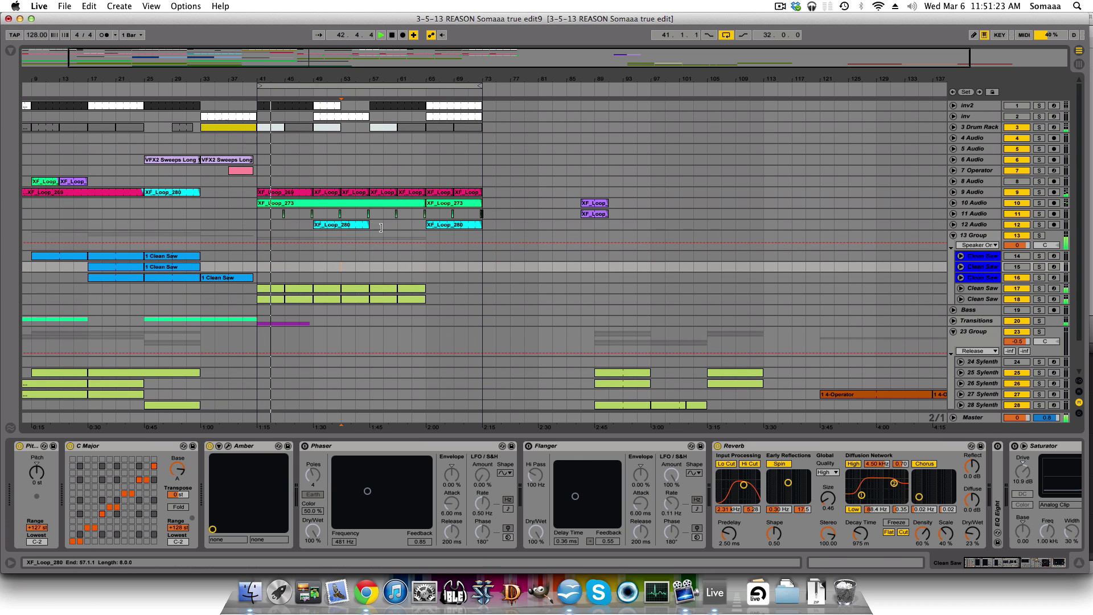
click(313, 161)
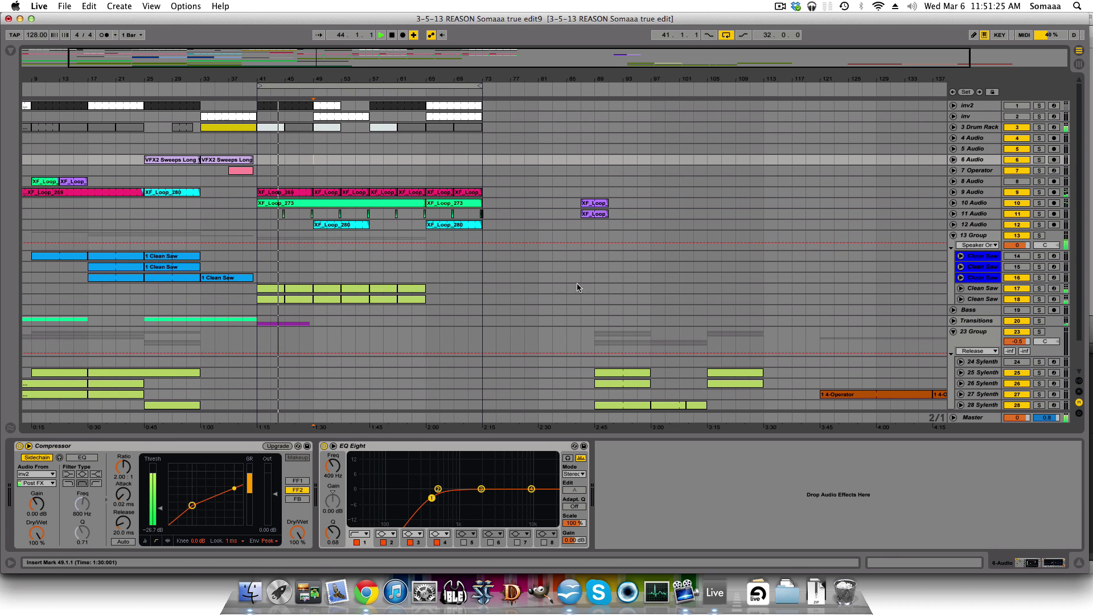